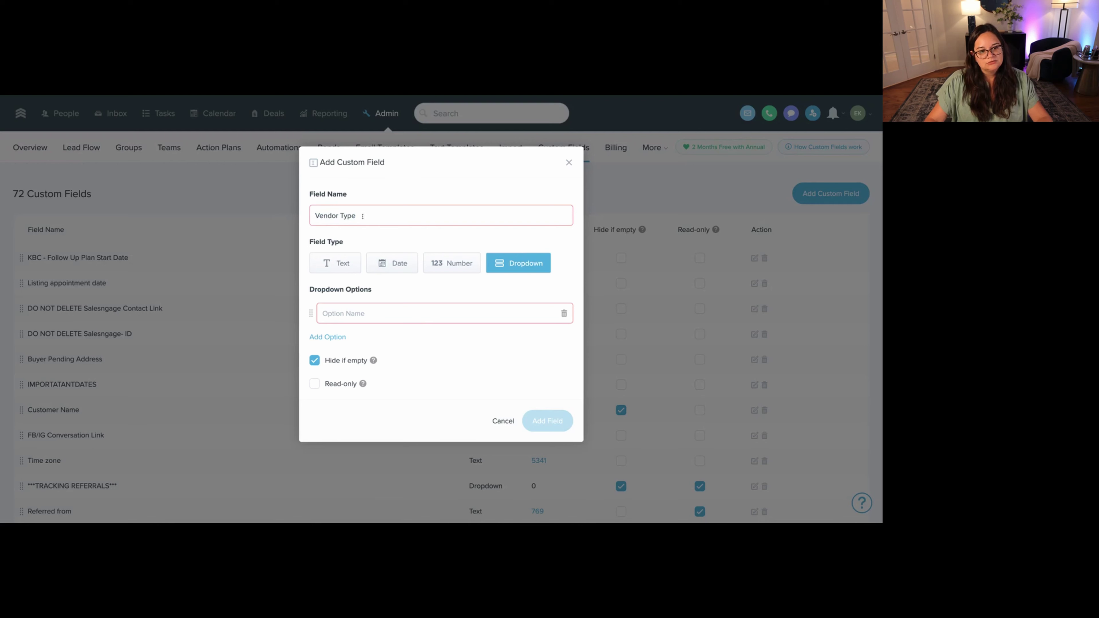
{"action": "double_click", "coordinate": [349, 215]}
{"action": "type", "text": "Kind"}
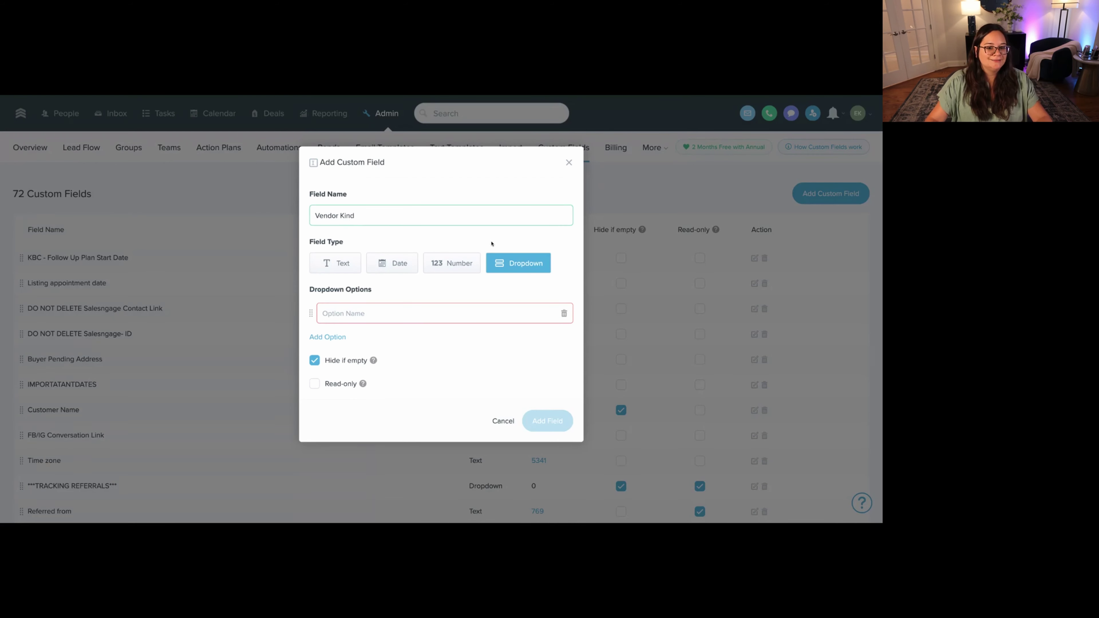
{"action": "left_click", "coordinate": [400, 318]}
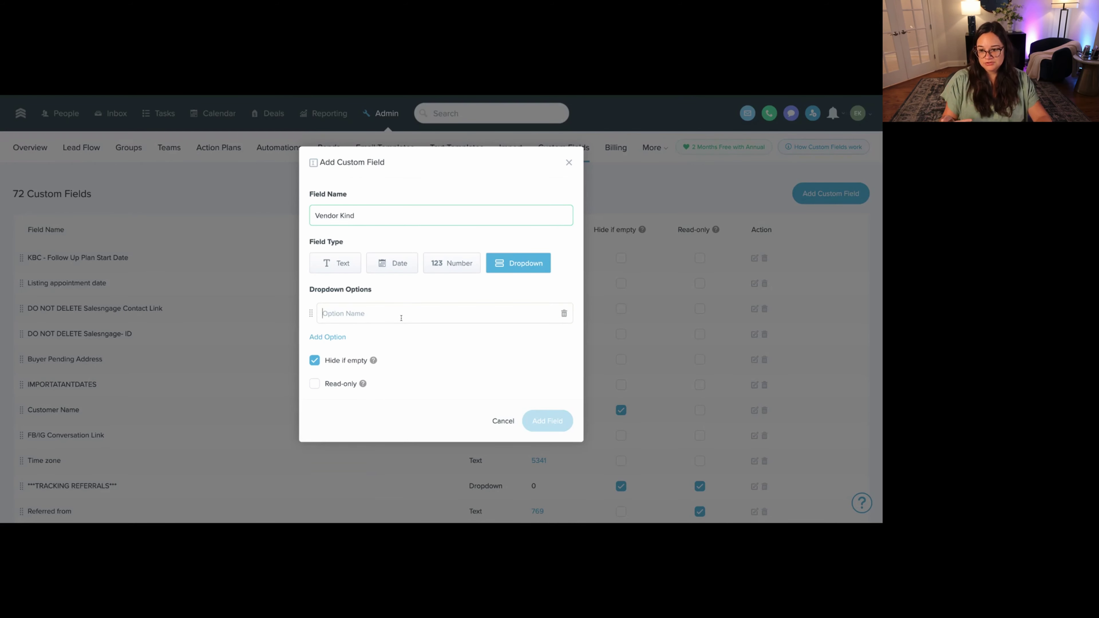
{"action": "left_click", "coordinate": [194, 303]}
Find the existing Vendor Type custom field and correct its third dropdown option to Electrician.
{"action": "key", "text": "ctrl+f"}
{"action": "type", "text": "vendor"}
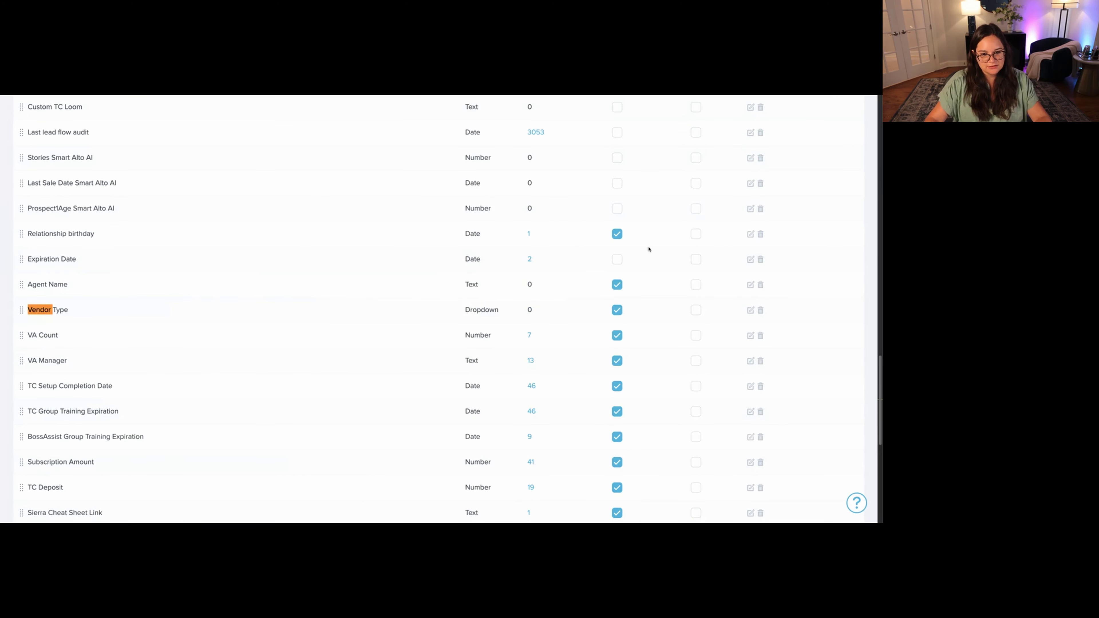
{"action": "left_click", "coordinate": [750, 310]}
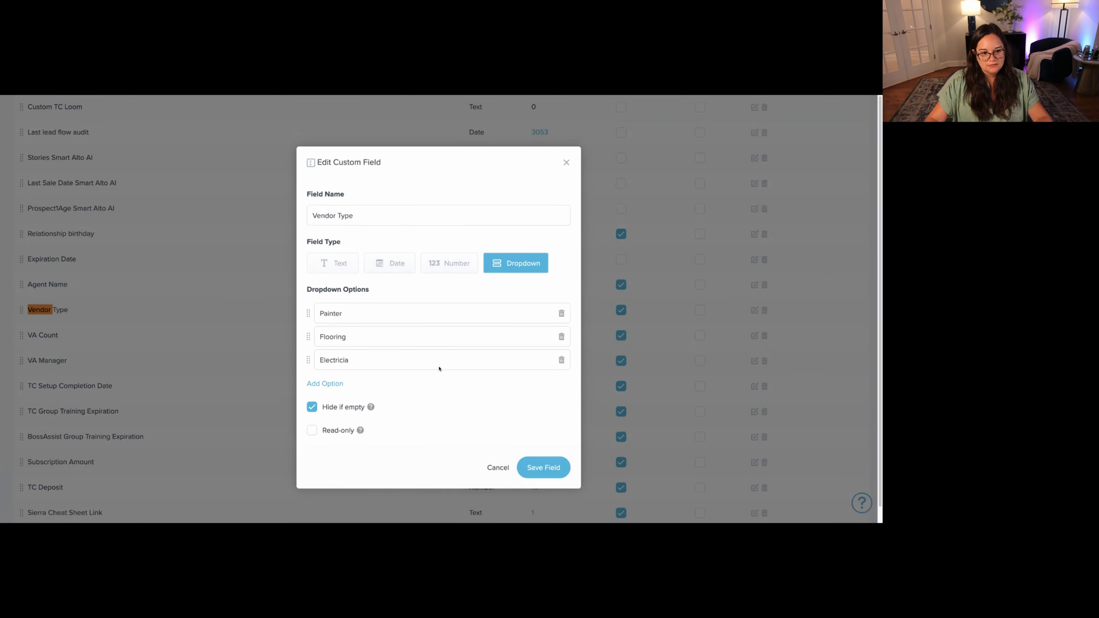
{"action": "left_click", "coordinate": [417, 360]}
{"action": "type", "text": "n"}
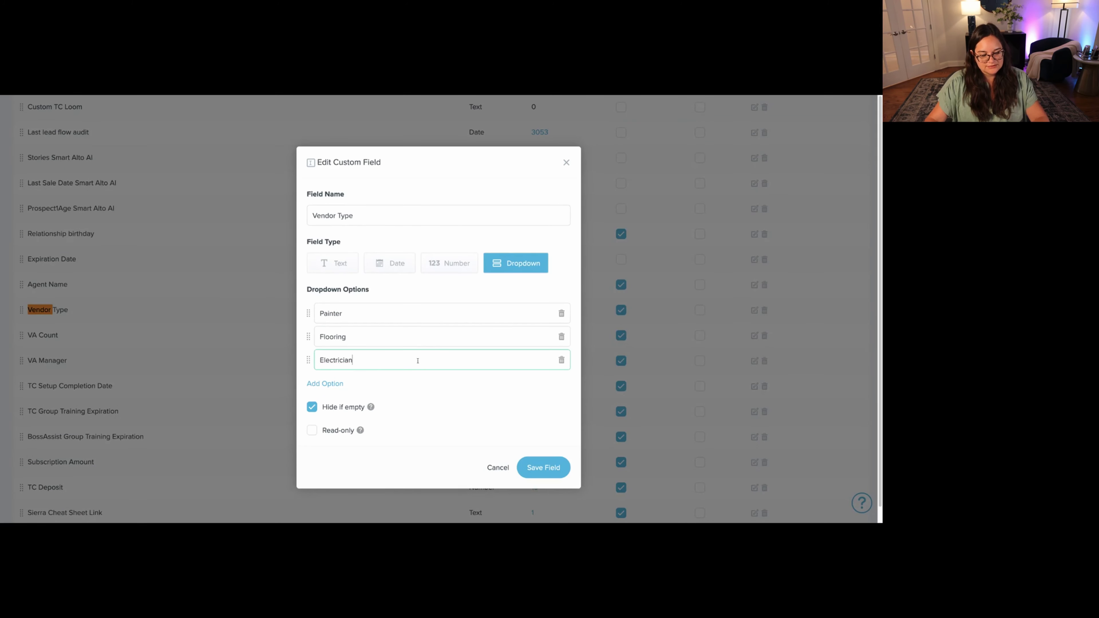
Add General Contractor, Roofer and one further entry to the Vendor Type field's dropdown options.
{"action": "left_click_drag", "start_coordinate": [377, 215], "coordinate": [309, 215]}
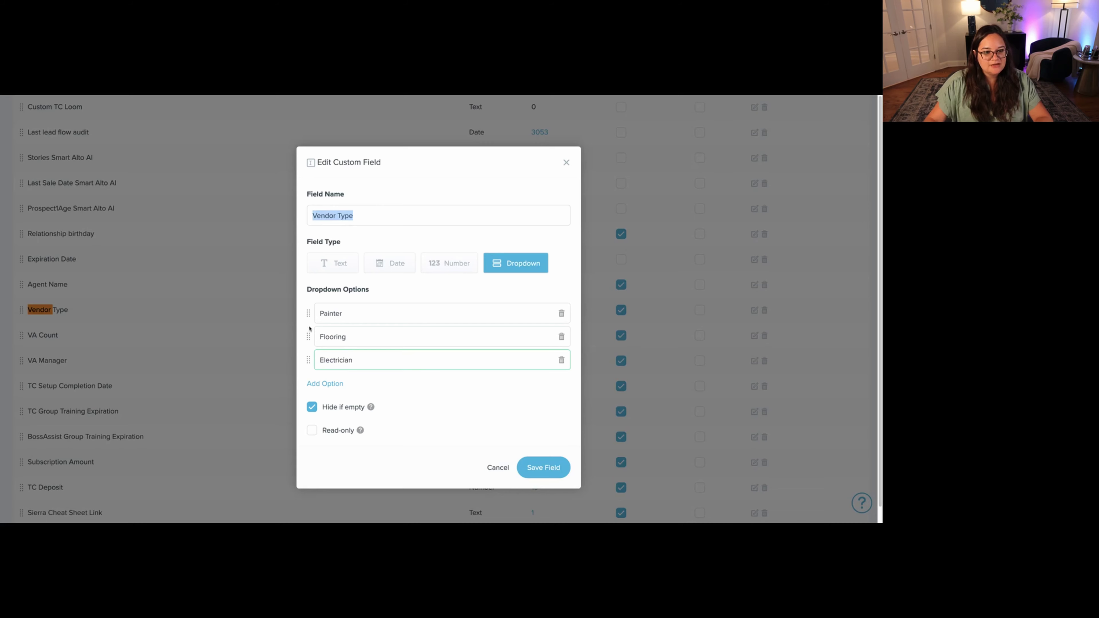
{"action": "left_click_drag", "start_coordinate": [343, 313], "coordinate": [320, 313]}
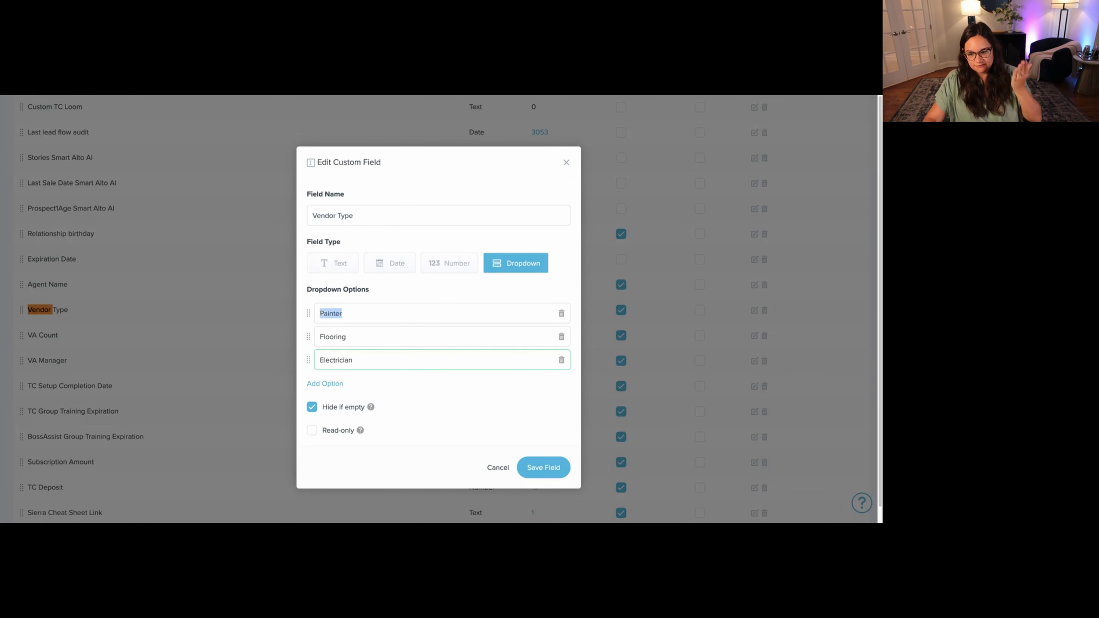
{"action": "left_click_drag", "start_coordinate": [375, 341], "coordinate": [320, 360]}
{"action": "left_click", "coordinate": [336, 384]}
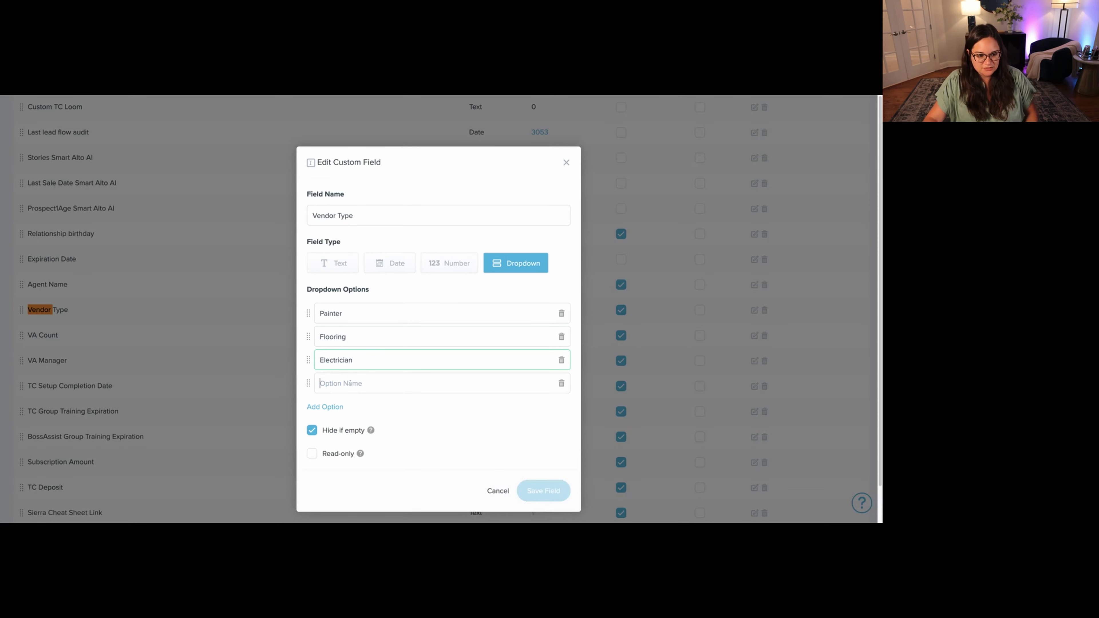
{"action": "left_click", "coordinate": [351, 384]}
{"action": "type", "text": "General Contractor"}
{"action": "left_click", "coordinate": [337, 406]}
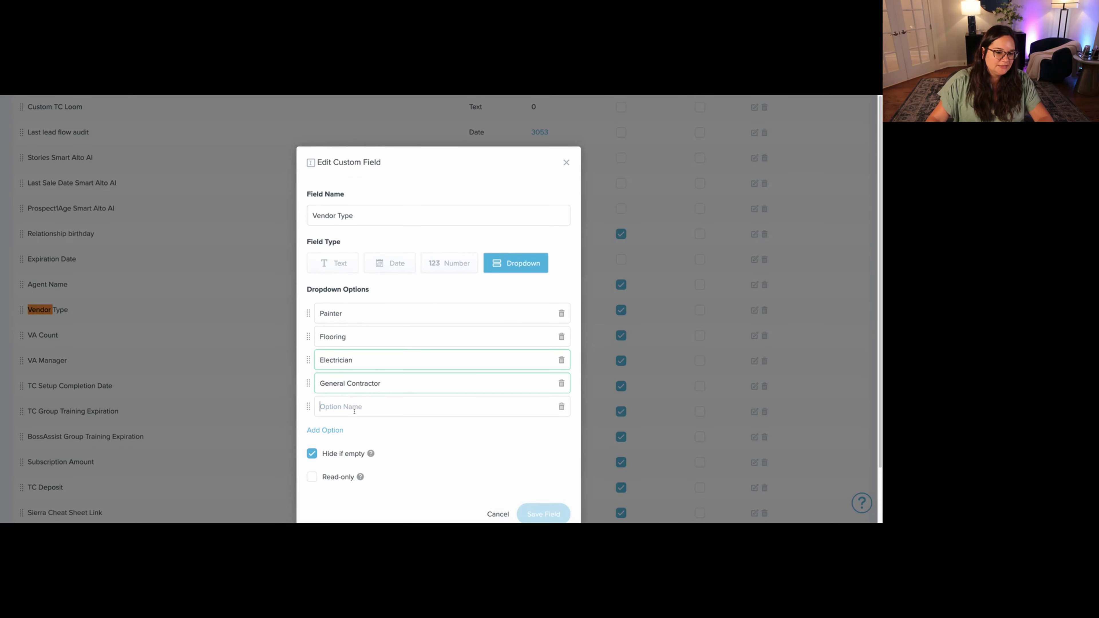
{"action": "left_click", "coordinate": [354, 408]}
{"action": "type", "text": "Roofer"}
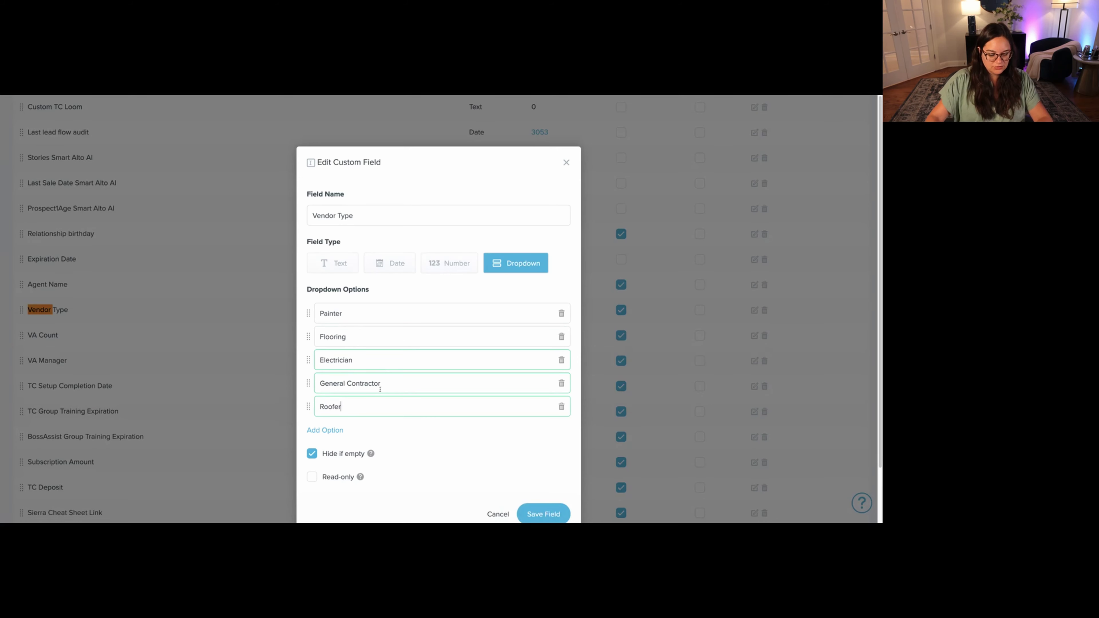
{"action": "left_click", "coordinate": [338, 429]}
{"action": "left_click", "coordinate": [337, 429]}
{"action": "type", "text": "Ti"}
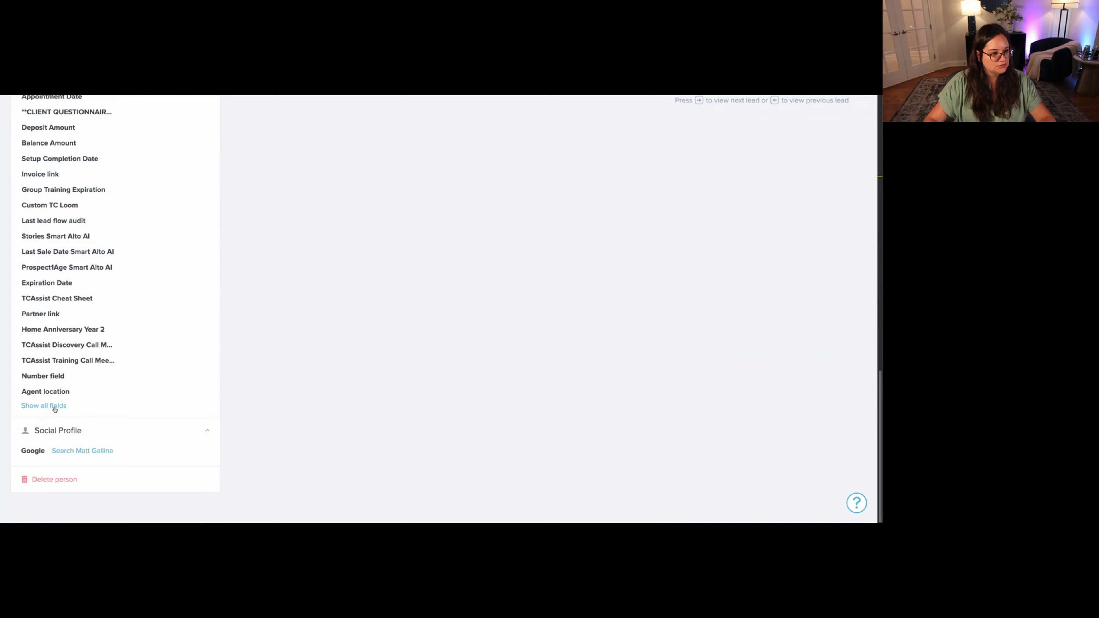
Reveal all custom fields on the vendor contact's profile, view the Vendor Type choices and cancel the edit.
{"action": "left_click", "coordinate": [44, 405]}
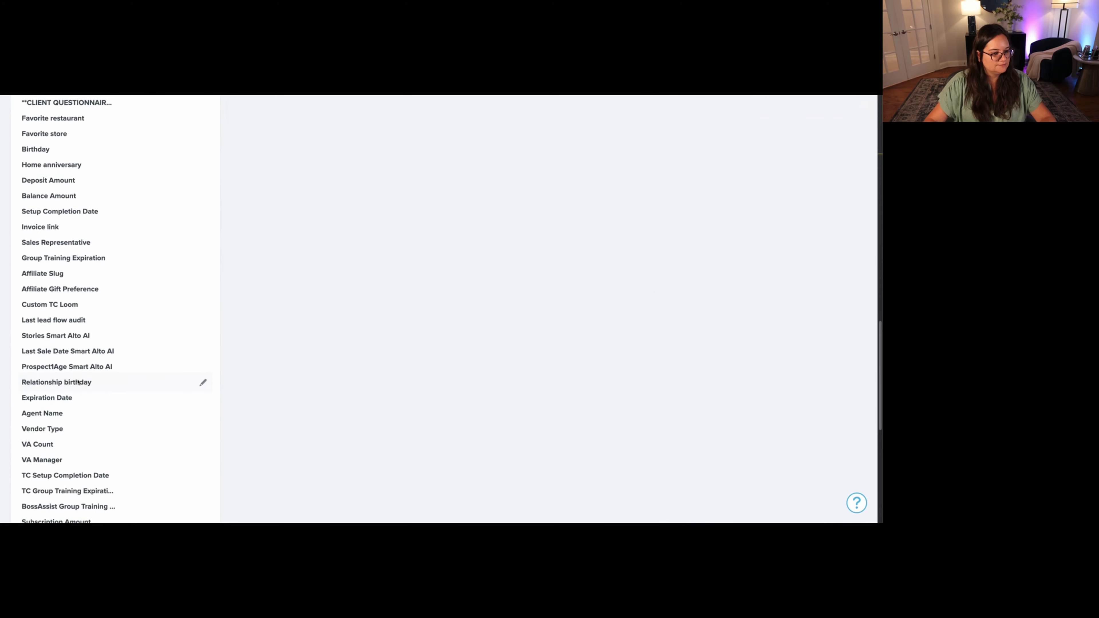
{"action": "left_click", "coordinate": [104, 427]}
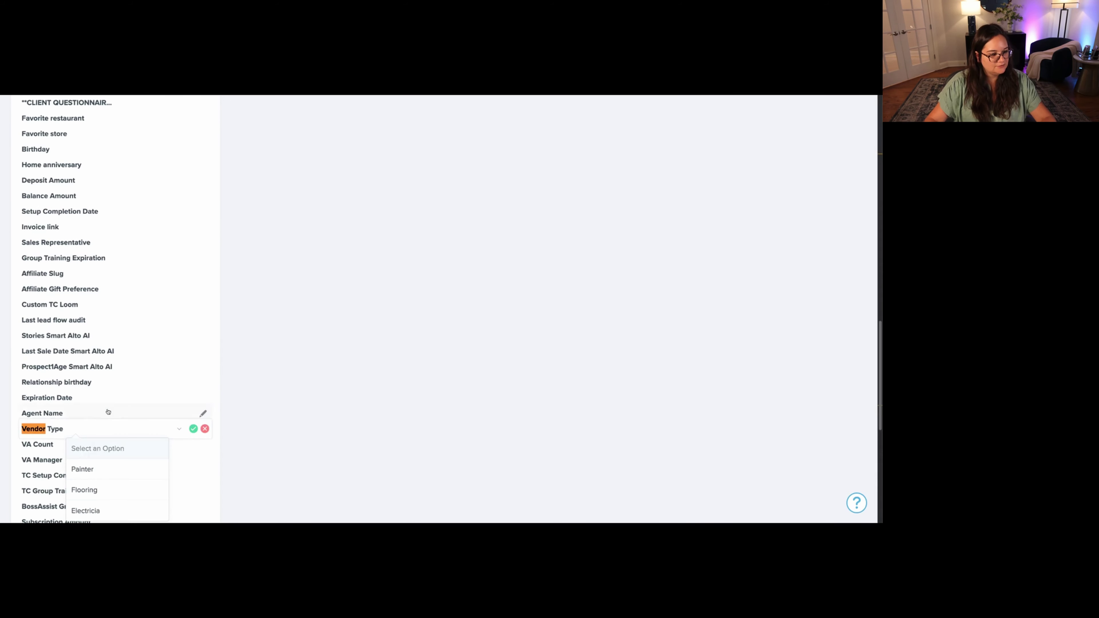
{"action": "scroll", "coordinate": [106, 406], "scroll_direction": "down", "scroll_amount": 3}
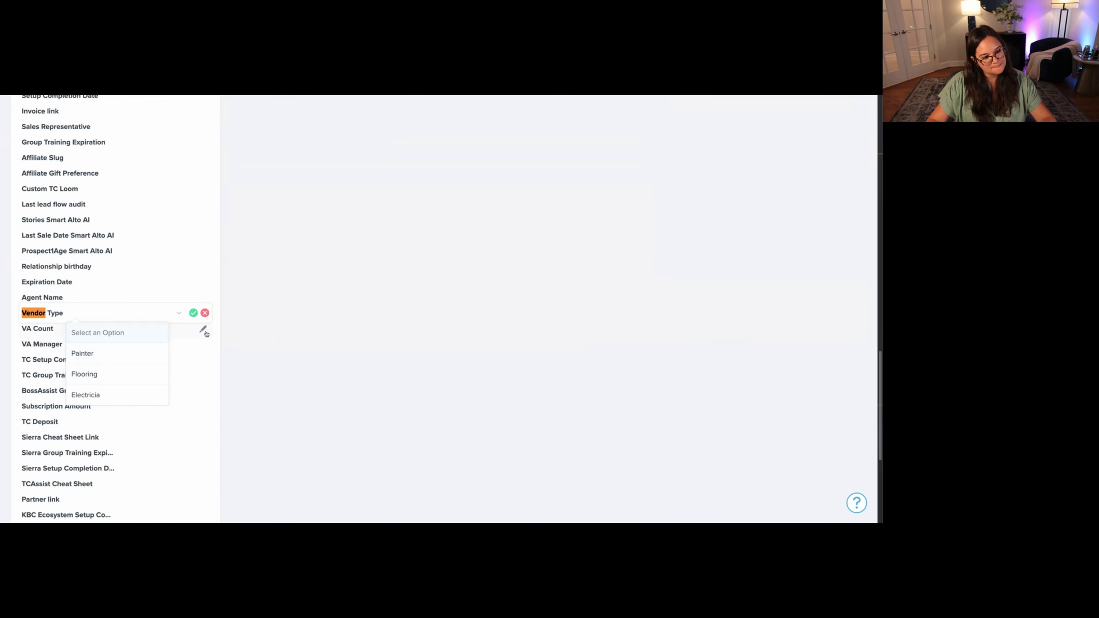
{"action": "left_click", "coordinate": [205, 313]}
{"action": "scroll", "coordinate": [260, 429], "scroll_direction": "up", "scroll_amount": 15}
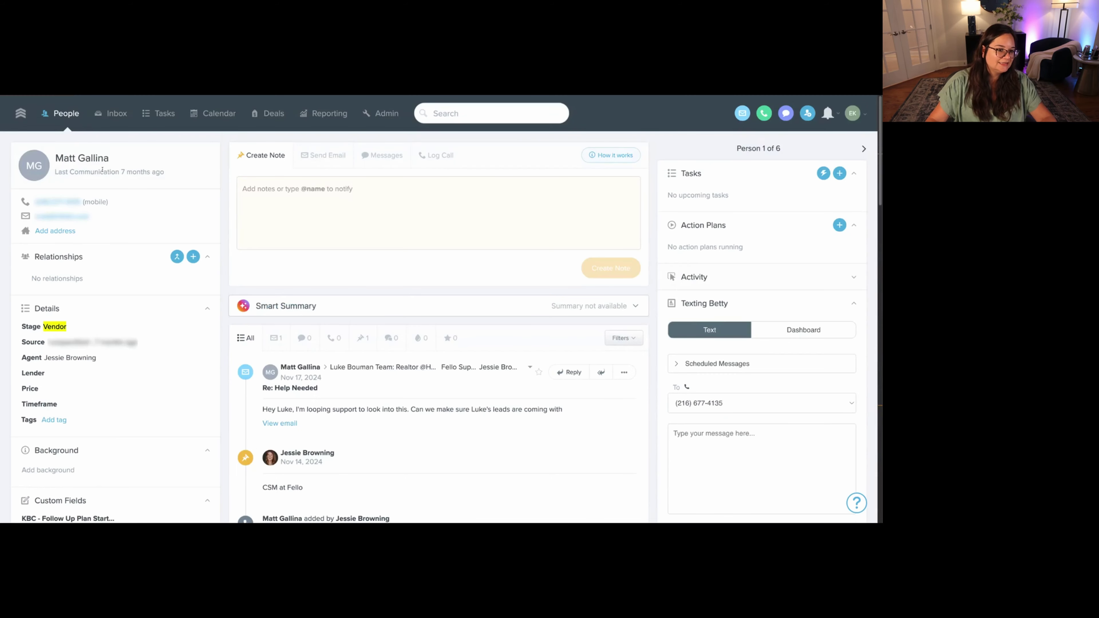
Filter the full people list to contacts whose stage is Vendor.
{"action": "left_click", "coordinate": [69, 119]}
{"action": "left_click", "coordinate": [799, 221]}
{"action": "left_click", "coordinate": [734, 300]}
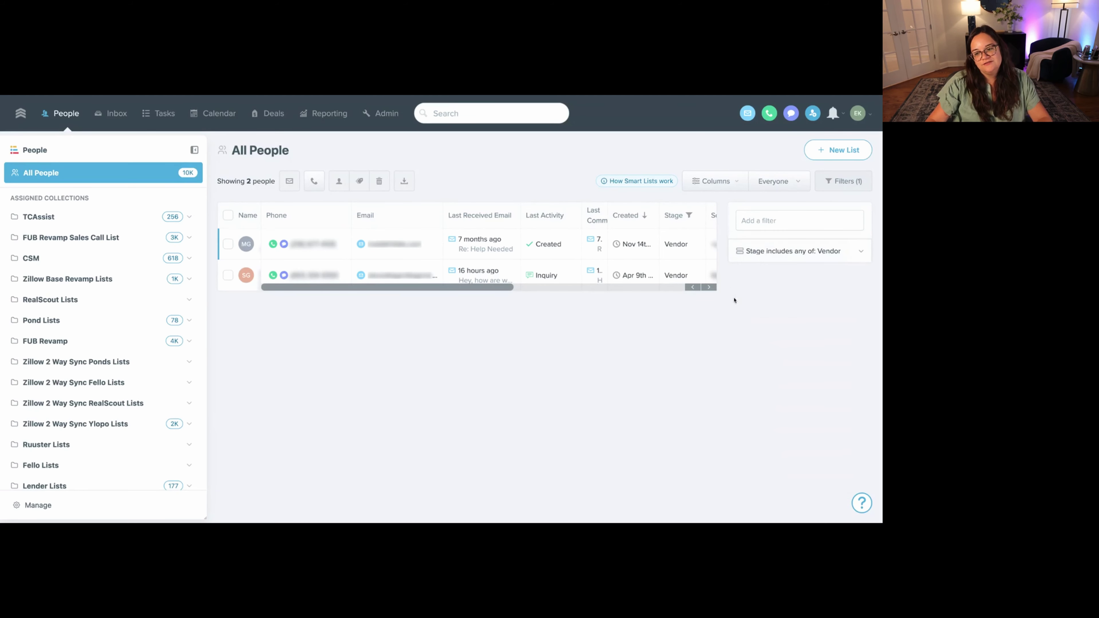
Look up the custom fields available as people filters with the term "custom" and clear the search.
{"action": "left_click", "coordinate": [766, 220]}
{"action": "type", "text": "cuistom"}
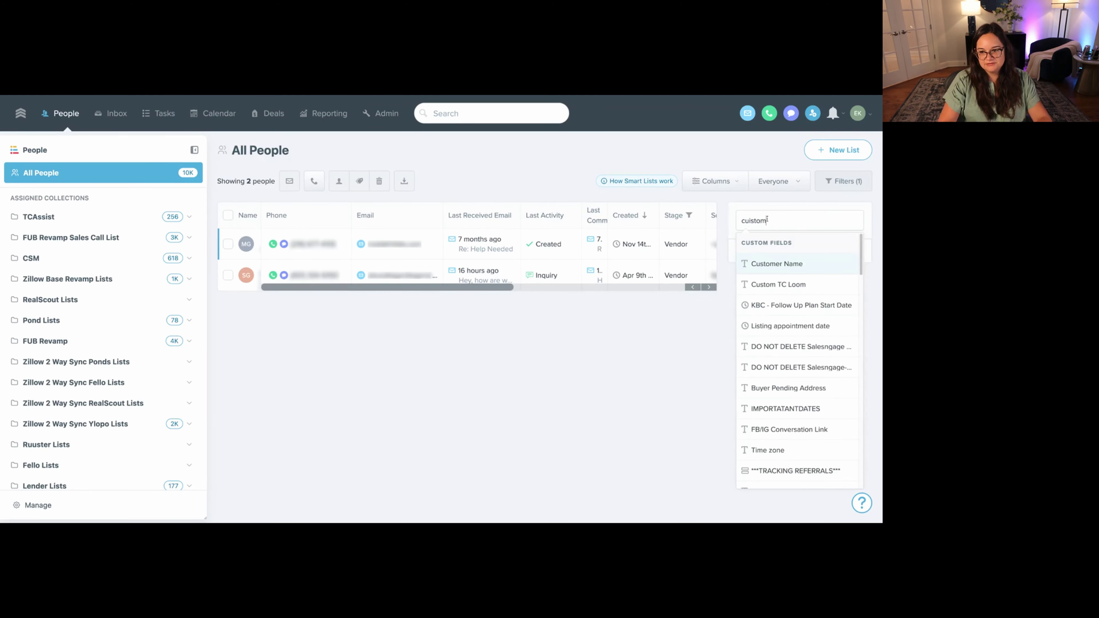
{"action": "key", "text": "ctrl+a"}
{"action": "key", "text": "BackSpace"}
{"action": "left_click", "coordinate": [854, 247]}
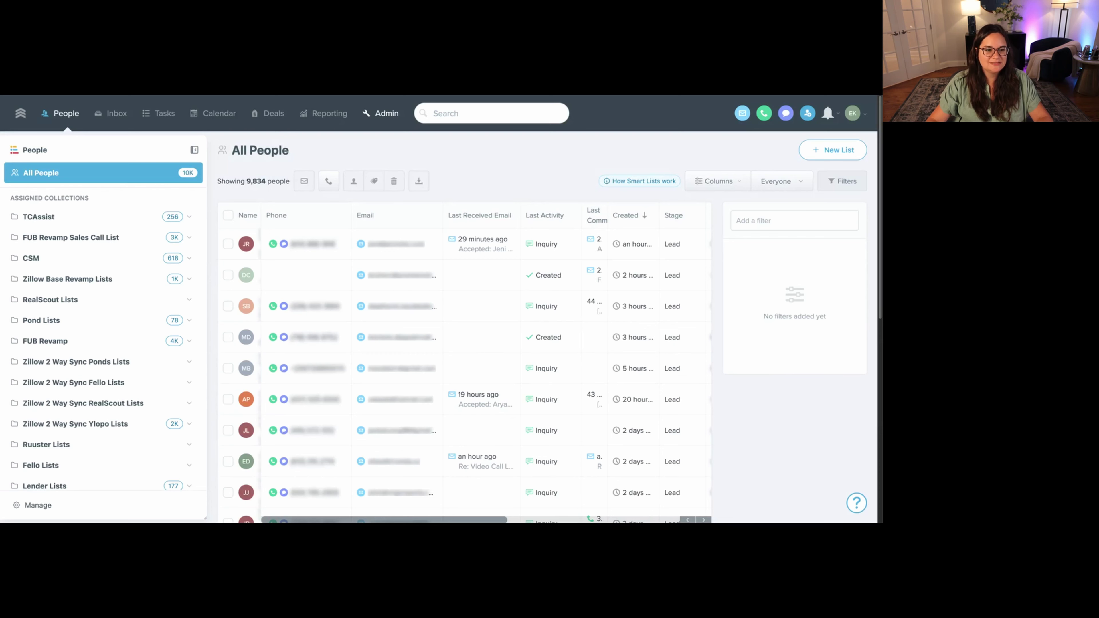
Review the existing lead ponds in the admin area and start a new pond named Vendors.
{"action": "left_click", "coordinate": [381, 113]}
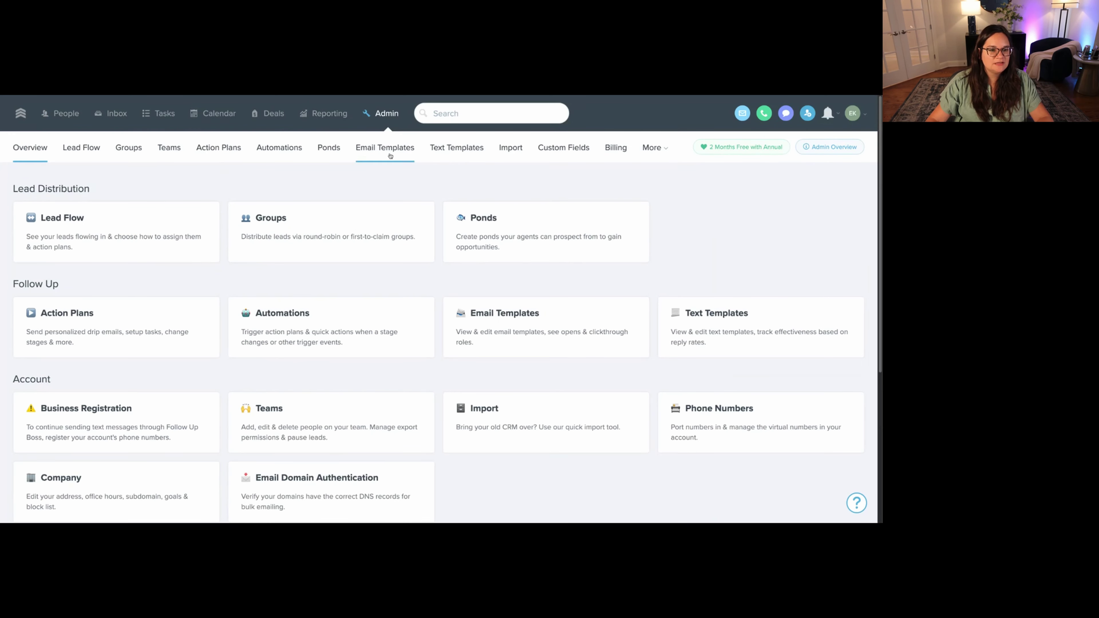
{"action": "left_click", "coordinate": [339, 153]}
{"action": "scroll", "coordinate": [216, 303], "scroll_direction": "down", "scroll_amount": 4}
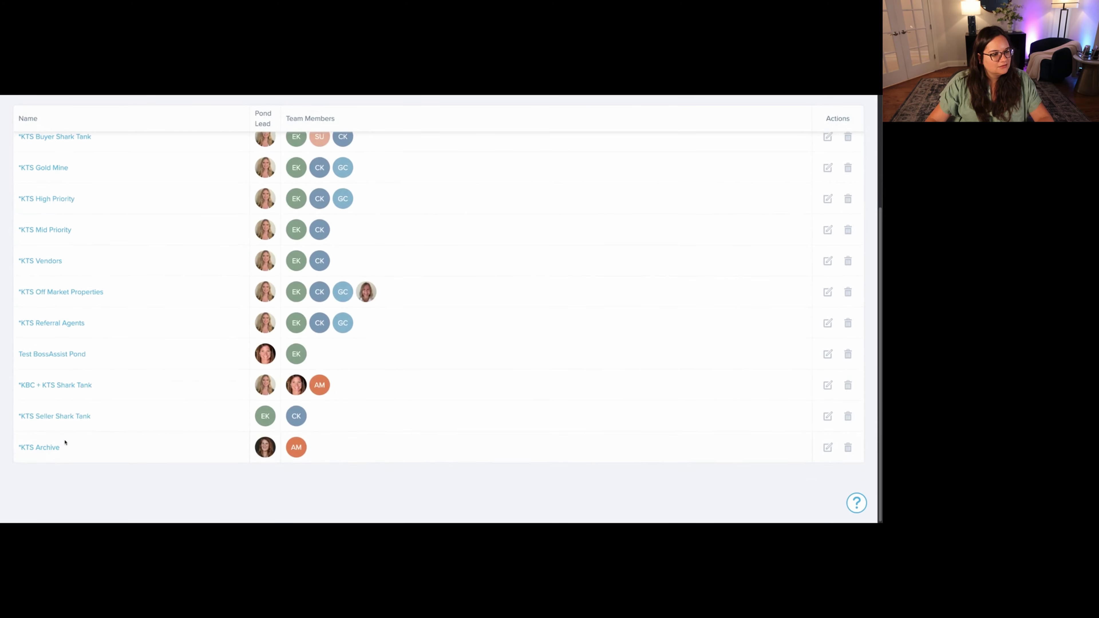
{"action": "left_click_drag", "start_coordinate": [70, 276], "coordinate": [18, 272]}
{"action": "scroll", "coordinate": [187, 415], "scroll_direction": "up", "scroll_amount": 4}
{"action": "left_click", "coordinate": [838, 193]}
{"action": "type", "text": "Vendors"}
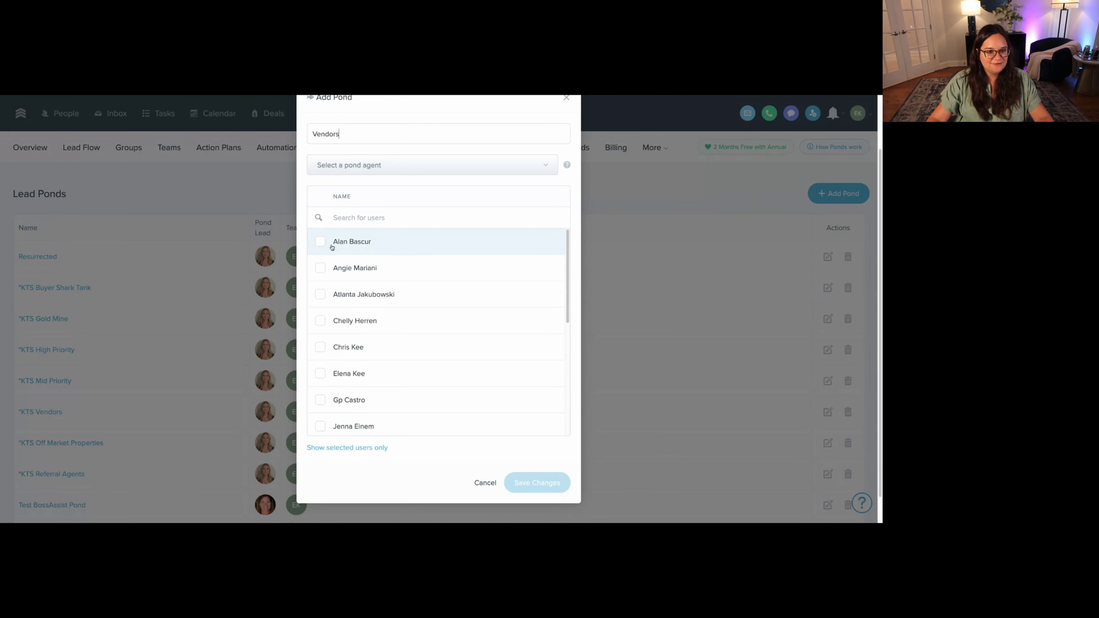
Set the account's own user as the pond agent for the Vendors pond.
{"action": "left_click", "coordinate": [370, 170]}
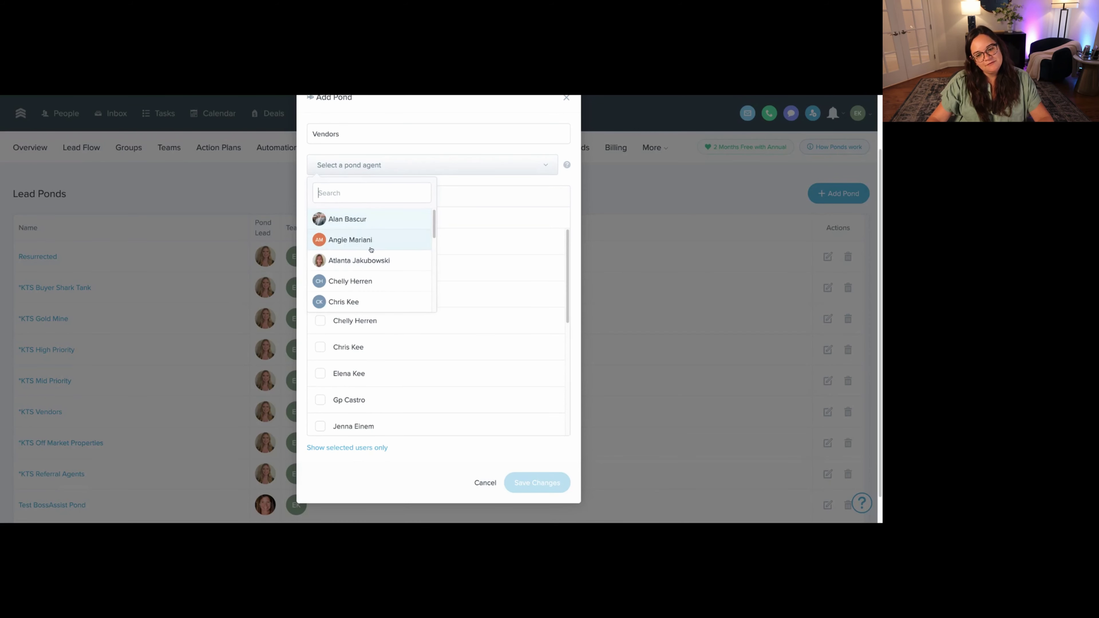
{"action": "scroll", "coordinate": [370, 250], "scroll_direction": "down", "scroll_amount": 3}
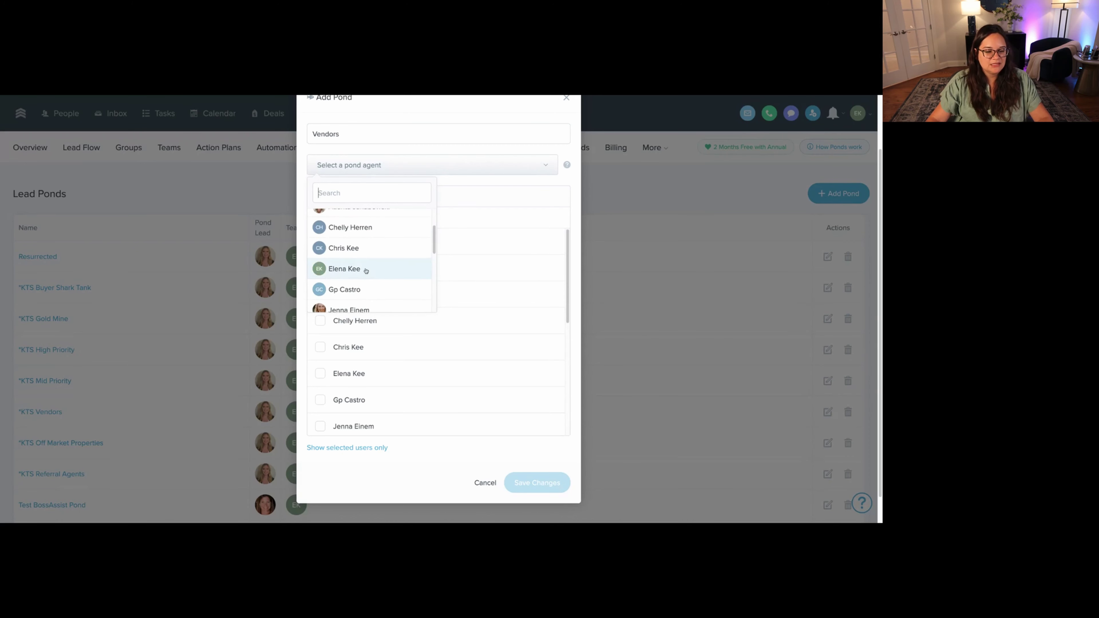
{"action": "left_click", "coordinate": [364, 268]}
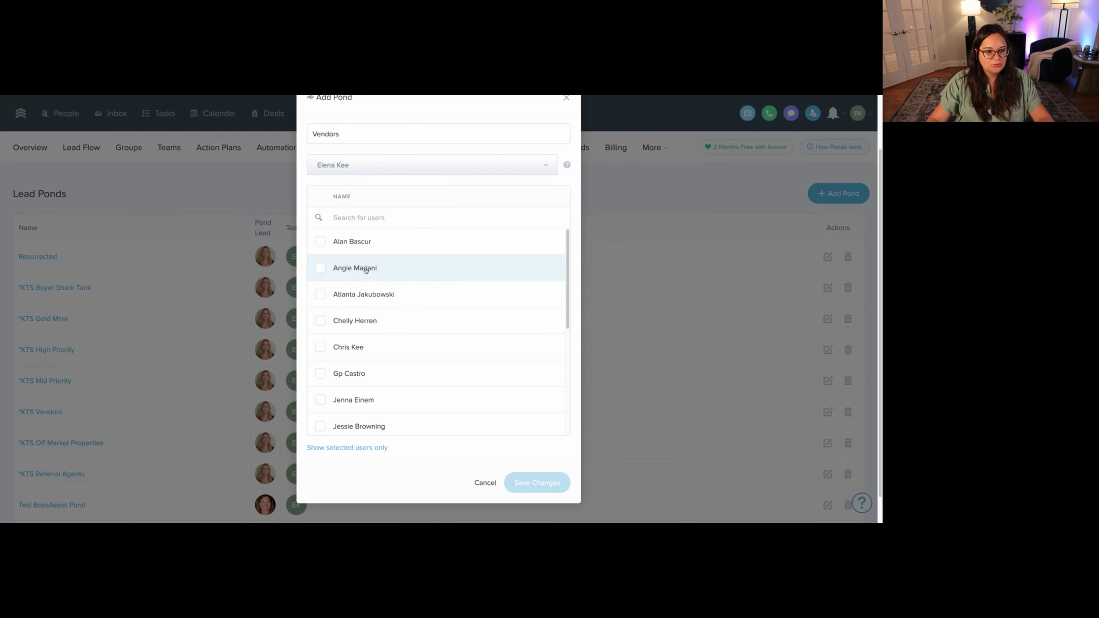
Include the first eleven listed users as members of the Vendors pond.
{"action": "left_click", "coordinate": [364, 241]}
{"action": "left_click", "coordinate": [364, 268]}
{"action": "left_click", "coordinate": [362, 294]}
{"action": "left_click", "coordinate": [359, 321]}
{"action": "scroll", "coordinate": [360, 342], "scroll_direction": "down", "scroll_amount": 3}
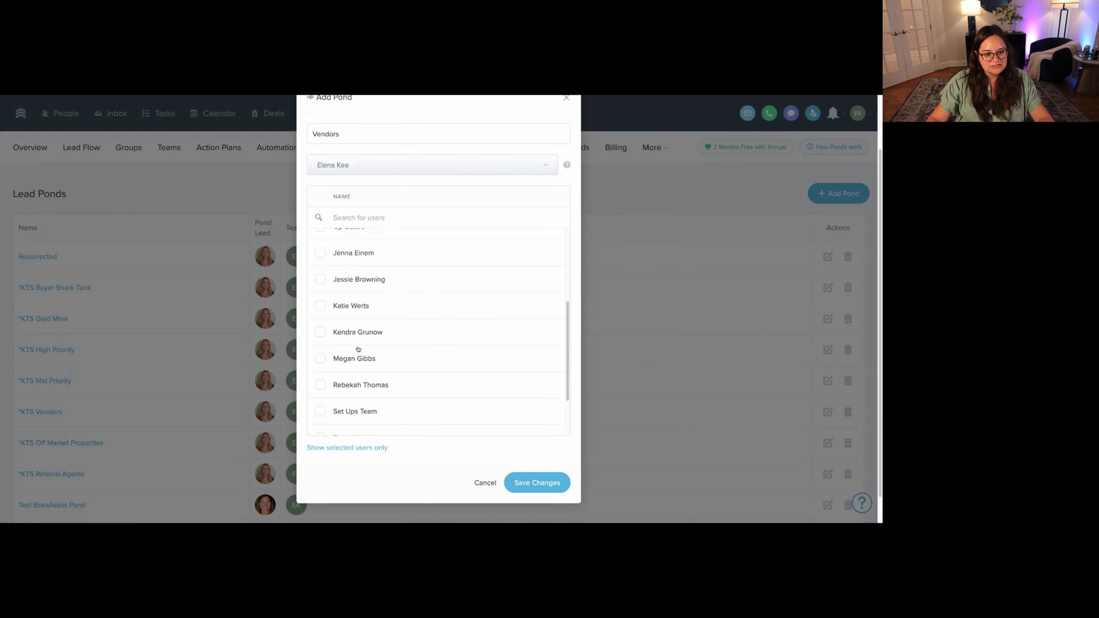
{"action": "left_click", "coordinate": [358, 253]}
{"action": "scroll", "coordinate": [356, 242], "scroll_direction": "up", "scroll_amount": 2}
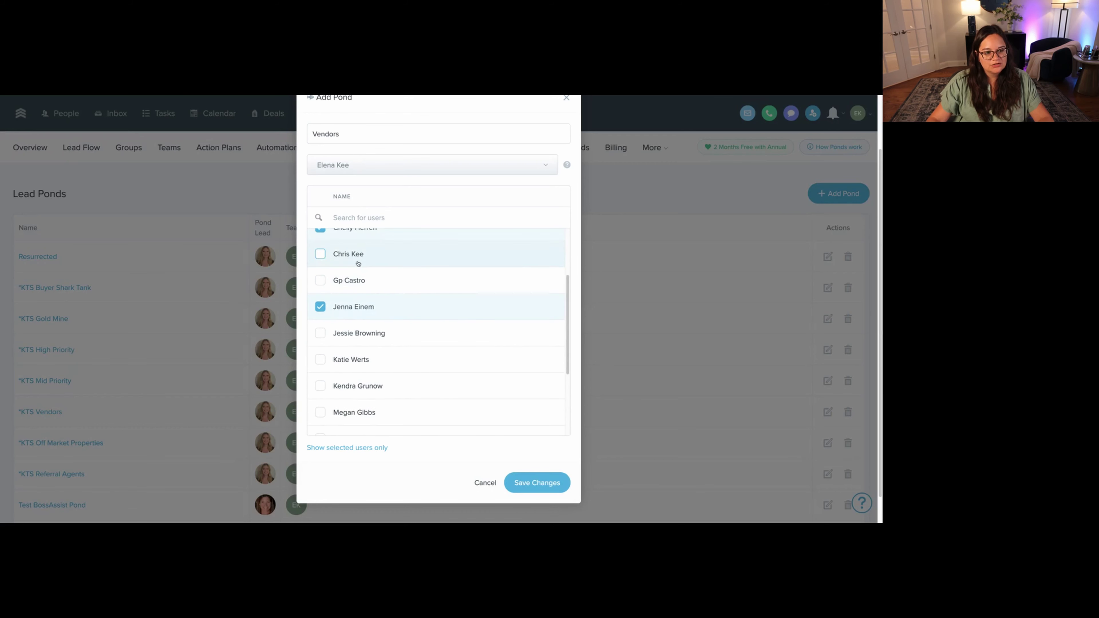
{"action": "left_click", "coordinate": [357, 256]}
{"action": "left_click", "coordinate": [359, 280]}
{"action": "left_click", "coordinate": [361, 332]}
{"action": "left_click", "coordinate": [358, 359]}
{"action": "left_click", "coordinate": [357, 386]}
{"action": "scroll", "coordinate": [359, 343], "scroll_direction": "down", "scroll_amount": 3}
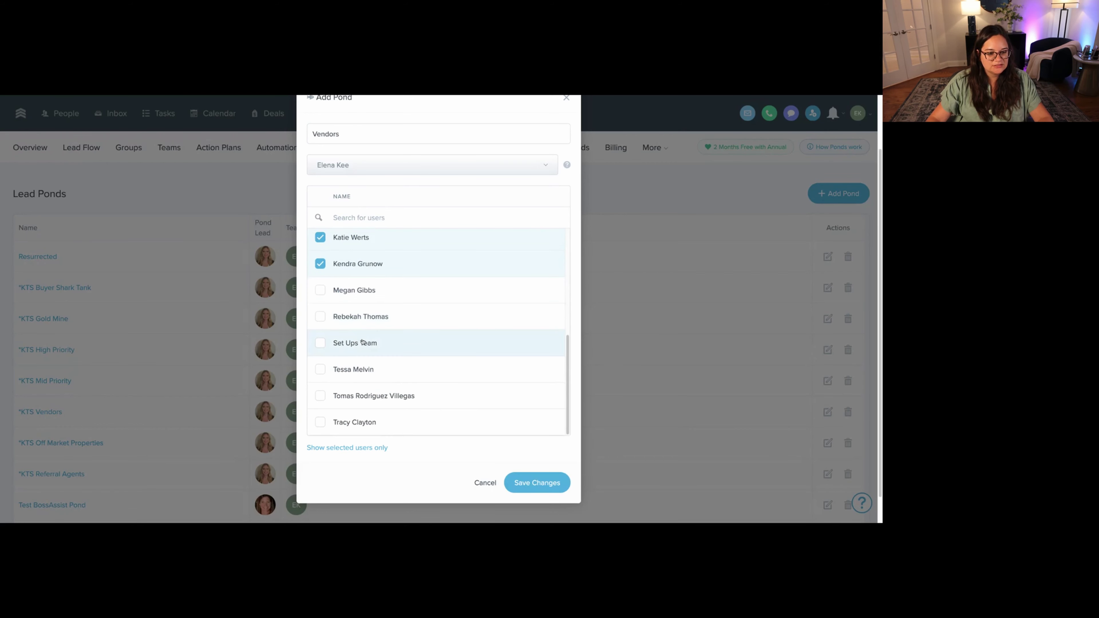
{"action": "left_click", "coordinate": [368, 290]}
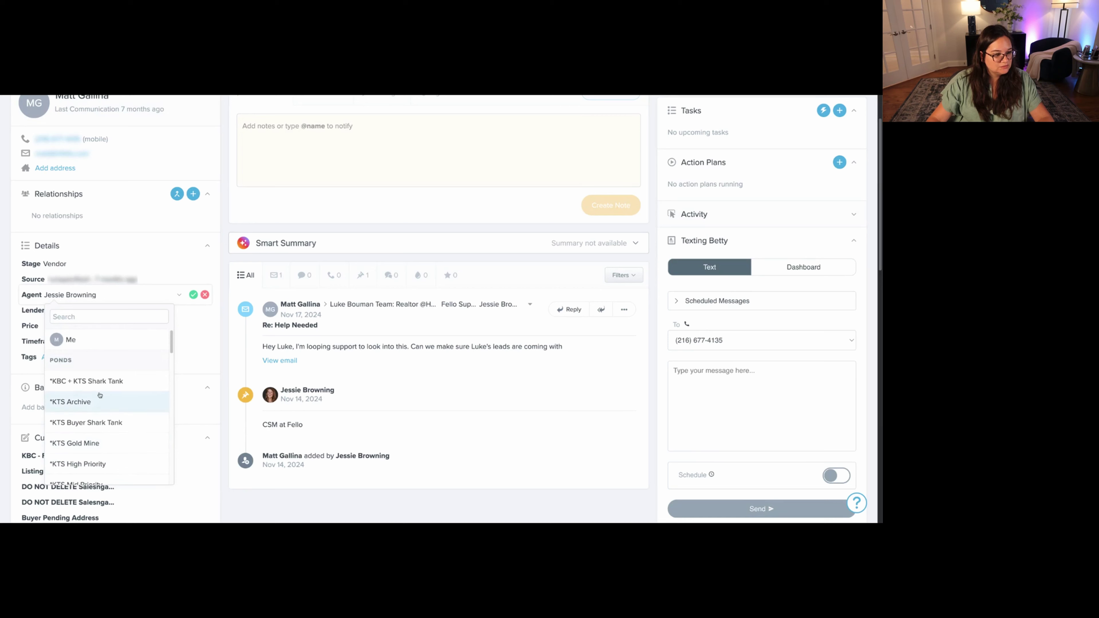
Look through the ponds available for the vendor contact's agent assignment and leave the selection.
{"action": "scroll", "coordinate": [92, 414], "scroll_direction": "down", "scroll_amount": 5}
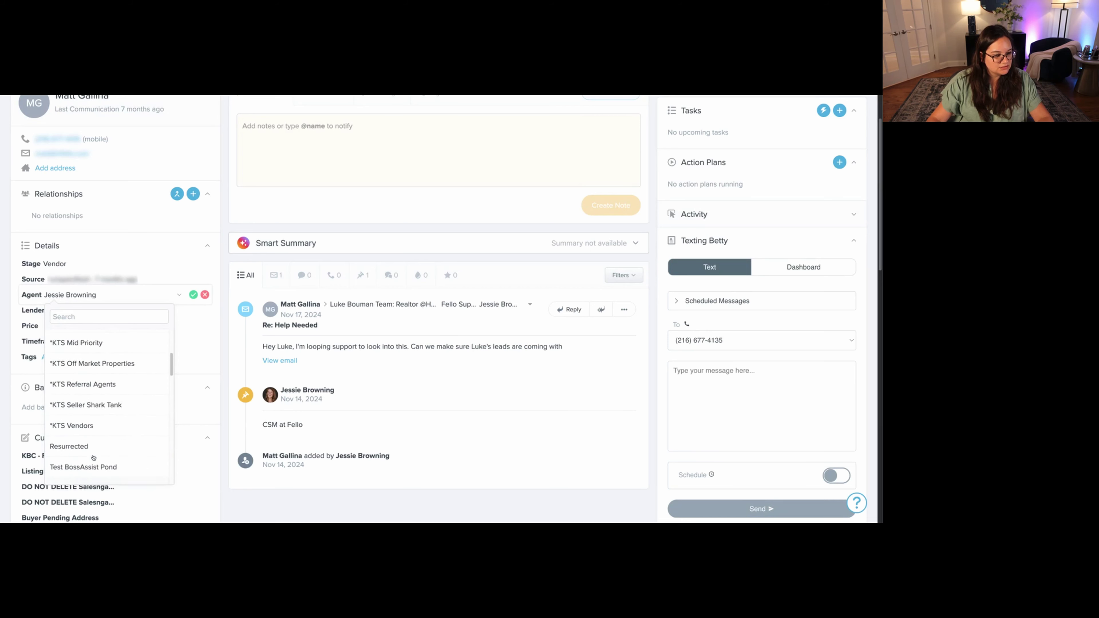
{"action": "left_click", "coordinate": [382, 228]}
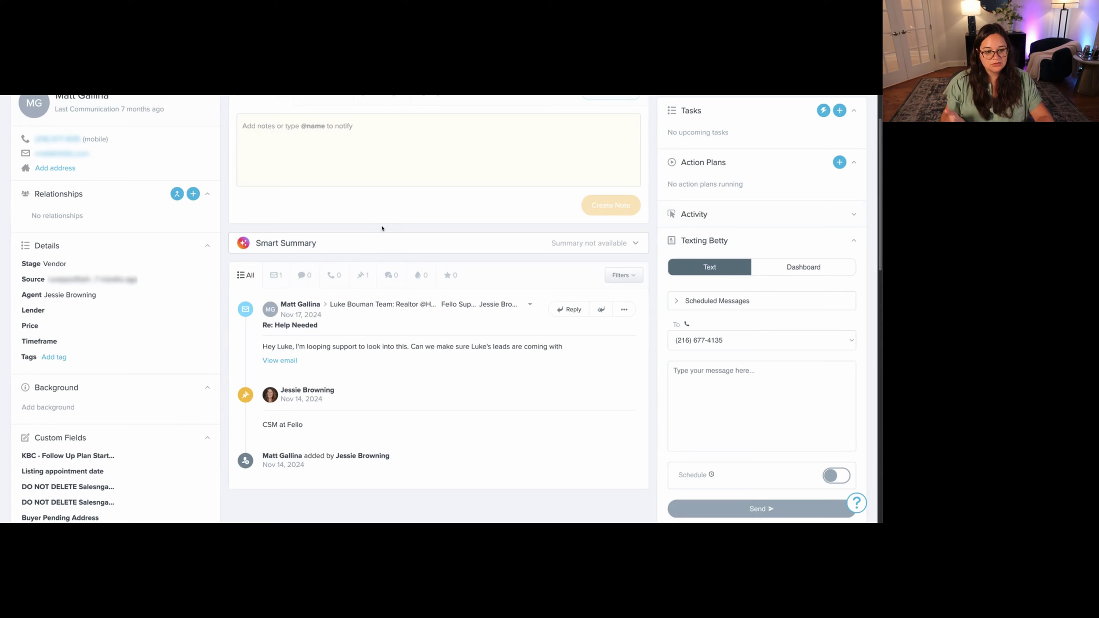
{"action": "scroll", "coordinate": [382, 229], "scroll_direction": "up", "scroll_amount": 3}
Filter the people list to contacts whose Vendor Type includes Painter and whose stage includes Vendor.
{"action": "left_click", "coordinate": [63, 113]}
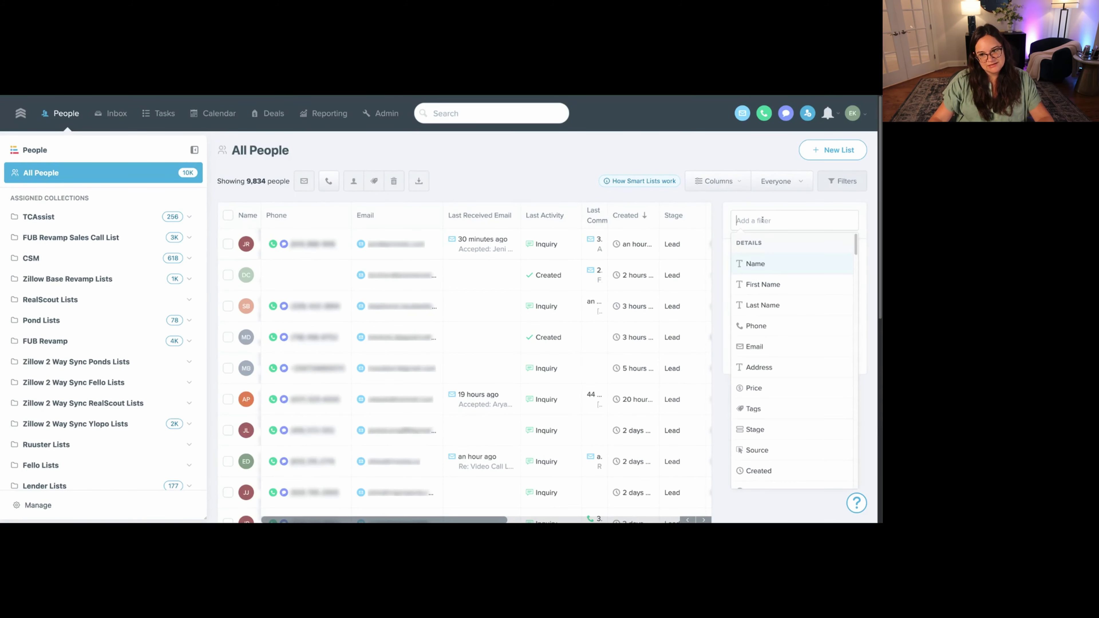
{"action": "left_click", "coordinate": [794, 221]}
{"action": "type", "text": "Vendor Type"}
{"action": "left_click", "coordinate": [767, 295]}
{"action": "left_click", "coordinate": [794, 220]}
{"action": "type", "text": "Stage"}
{"action": "left_click", "coordinate": [767, 378]}
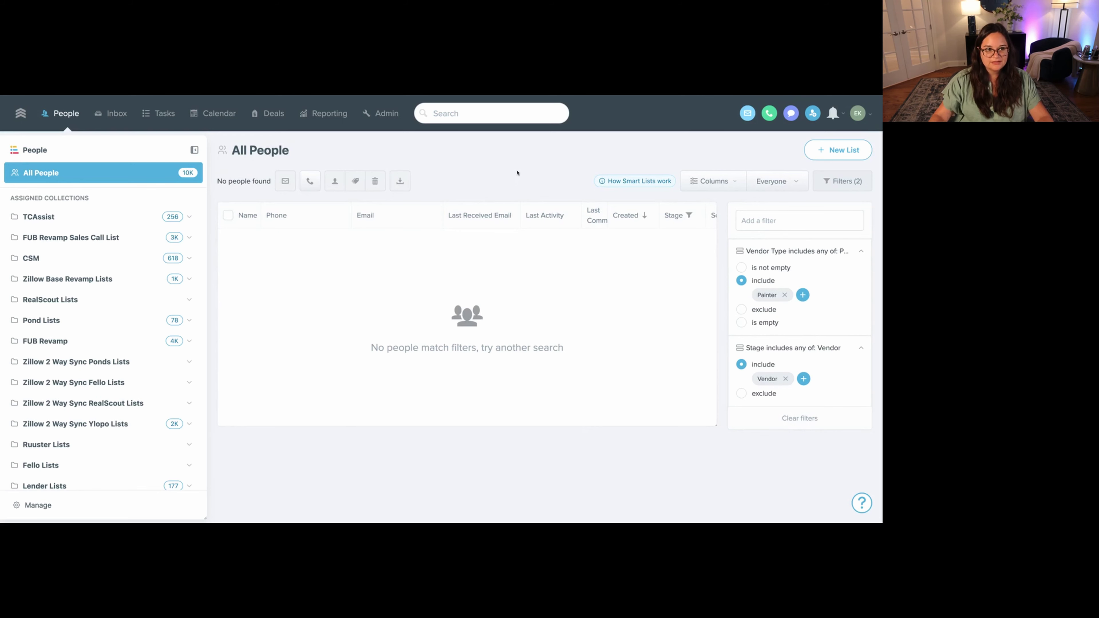